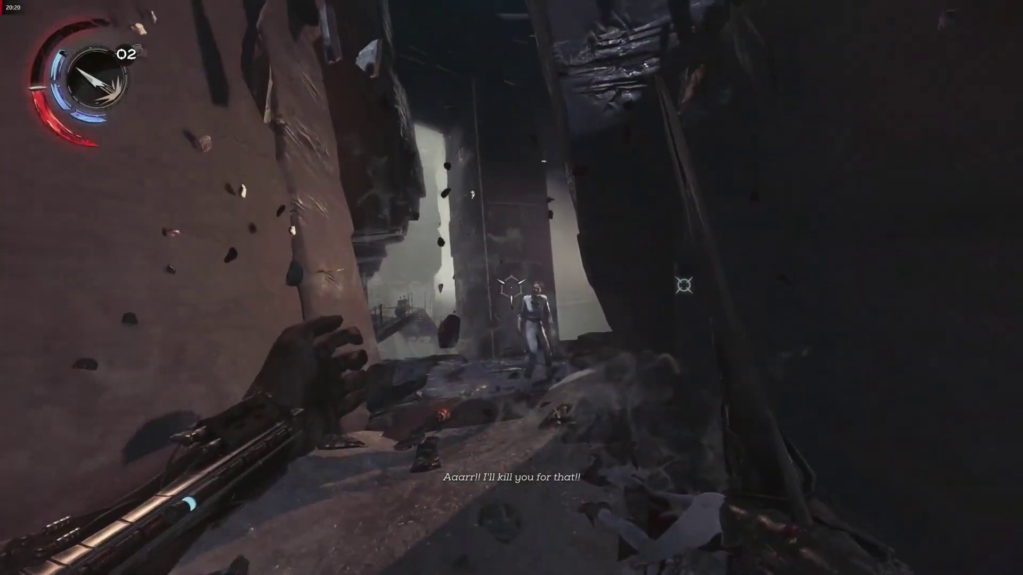
right_click(511, 288)
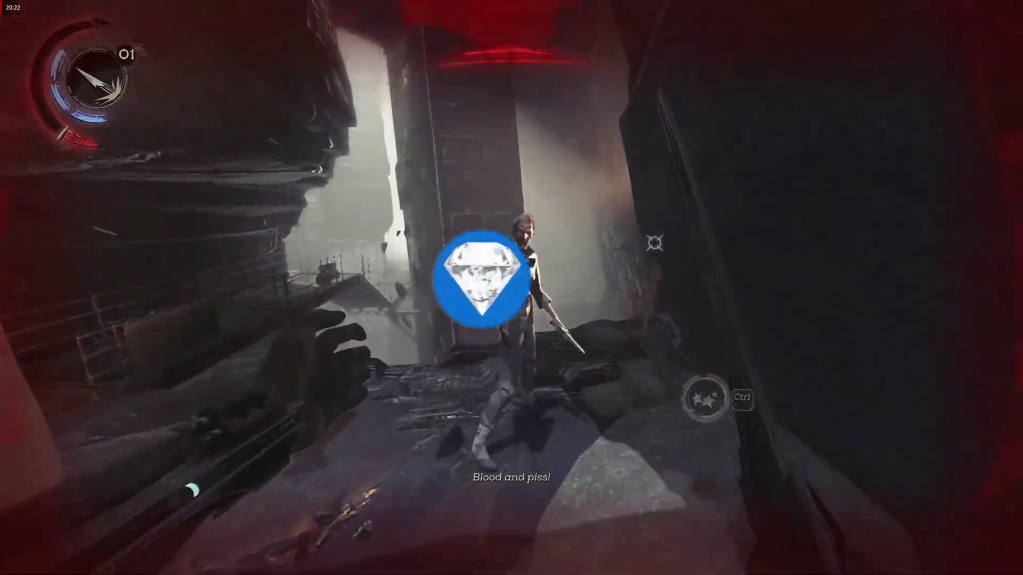
click(511, 288)
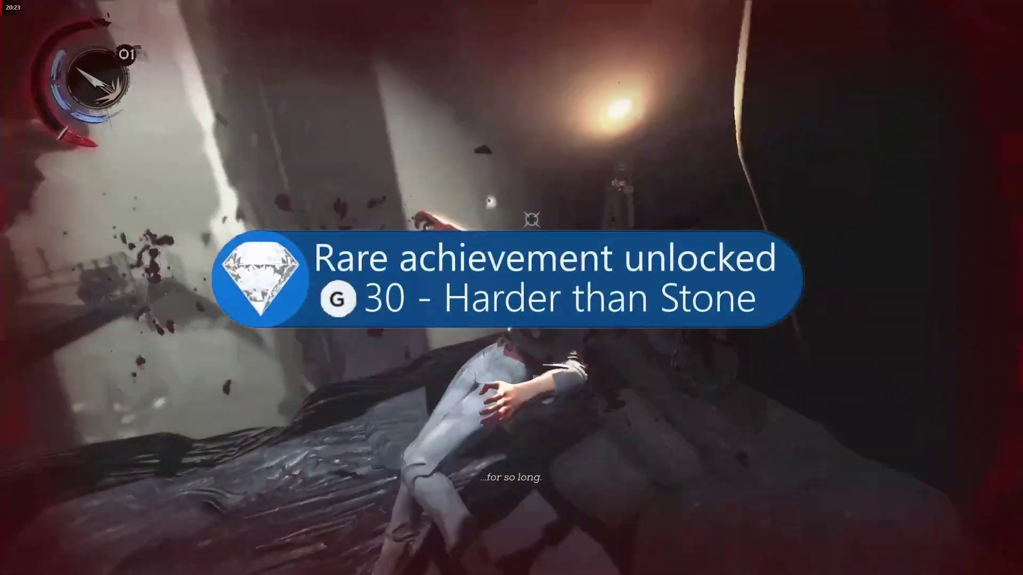